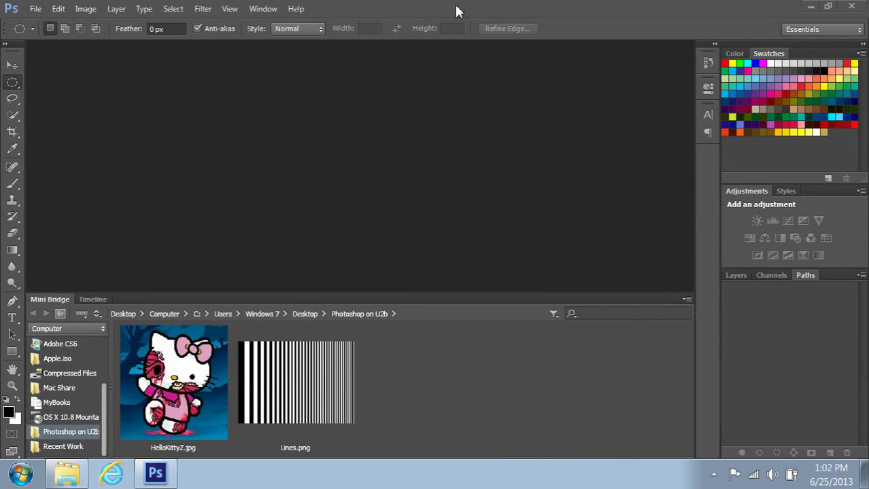
- Open HelloKittyZ.jpg from the Photoshop on U2b folder via Mini Bridge, then show the Layers panel
double_click(56, 300)
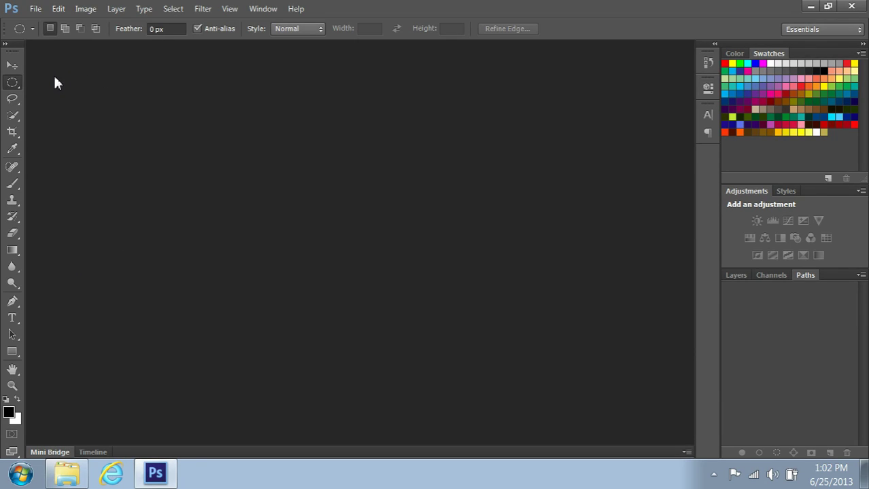
click(44, 452)
double_click(163, 363)
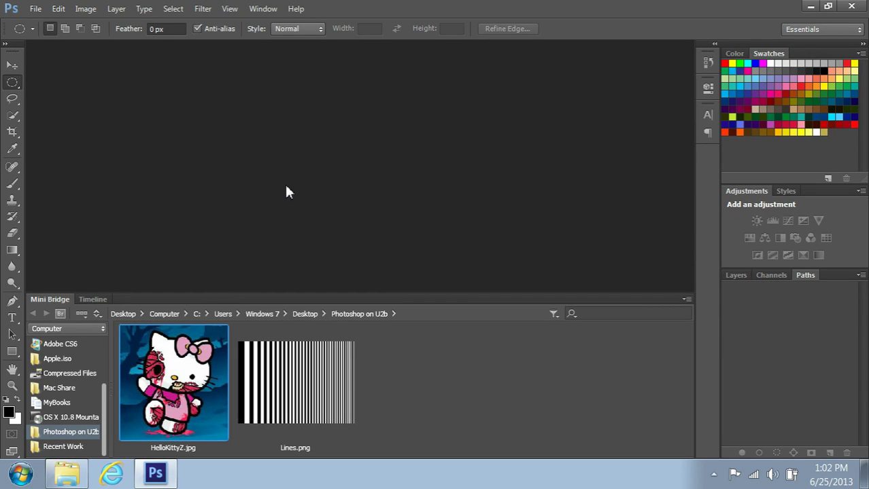
click(49, 301)
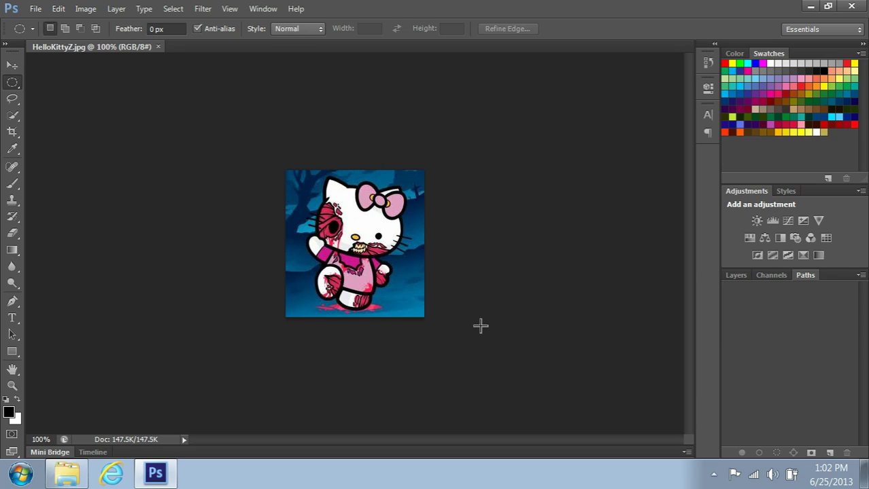
click(736, 275)
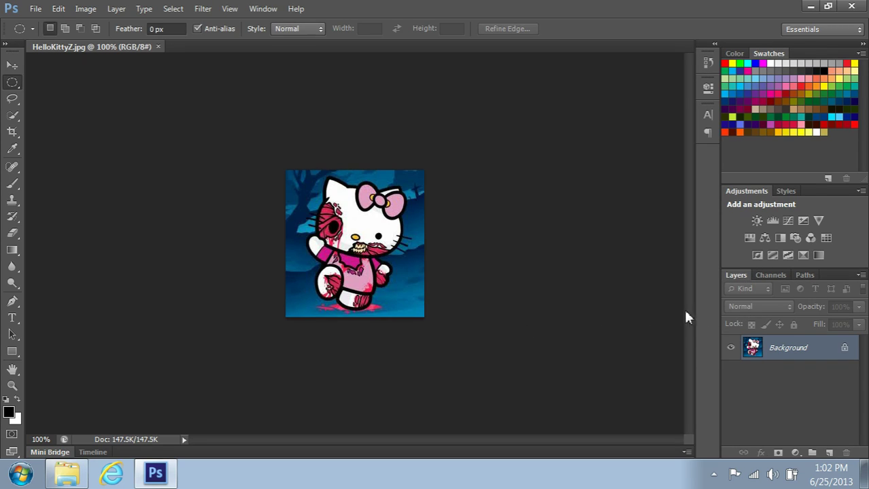
- Convert the locked Background into an editable Layer 0 and start a Free Transform on it
double_click(845, 348)
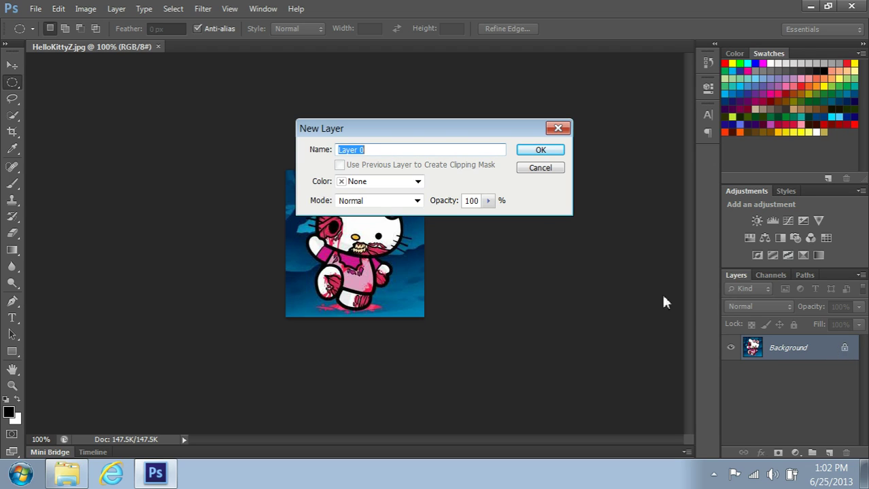
click(544, 149)
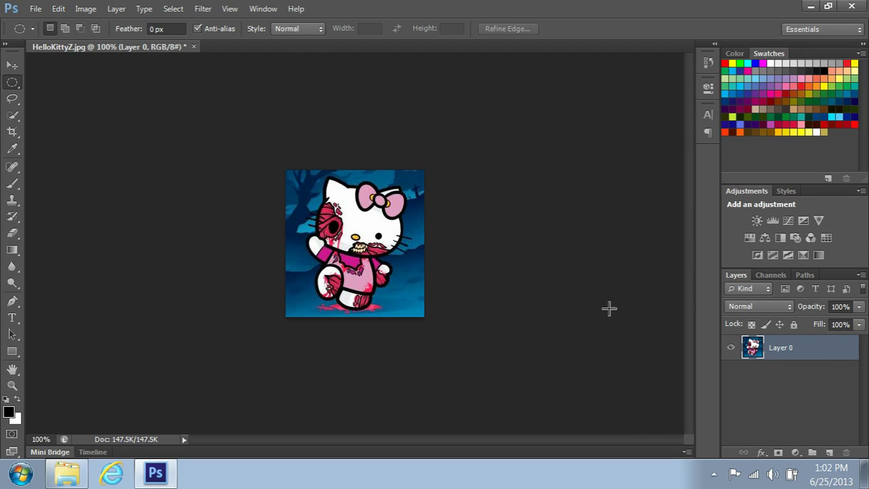
key(ctrl+t)
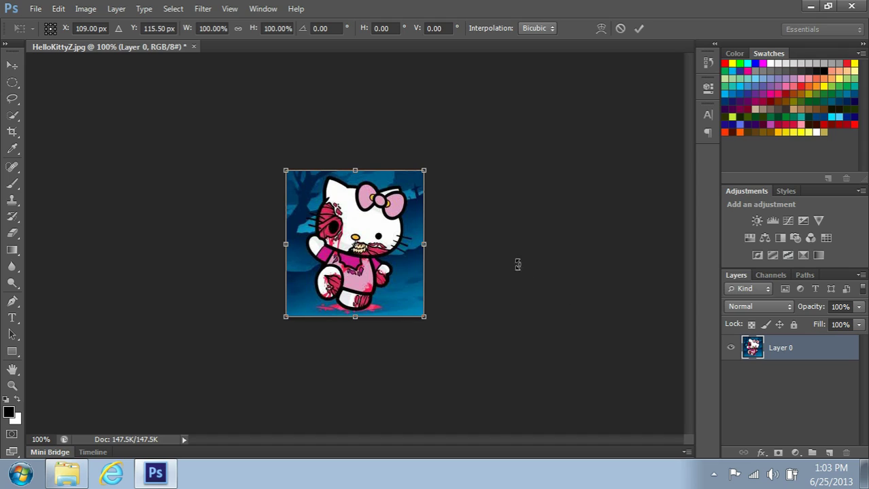
right_click(401, 213)
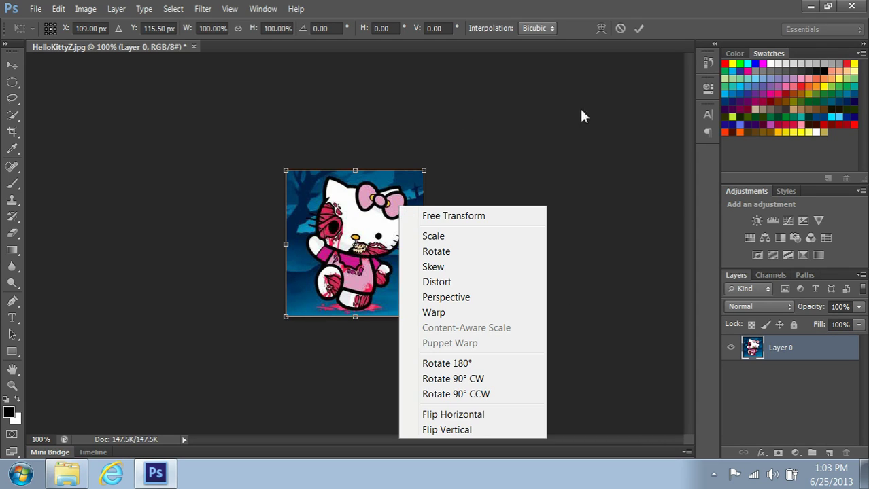
click(609, 104)
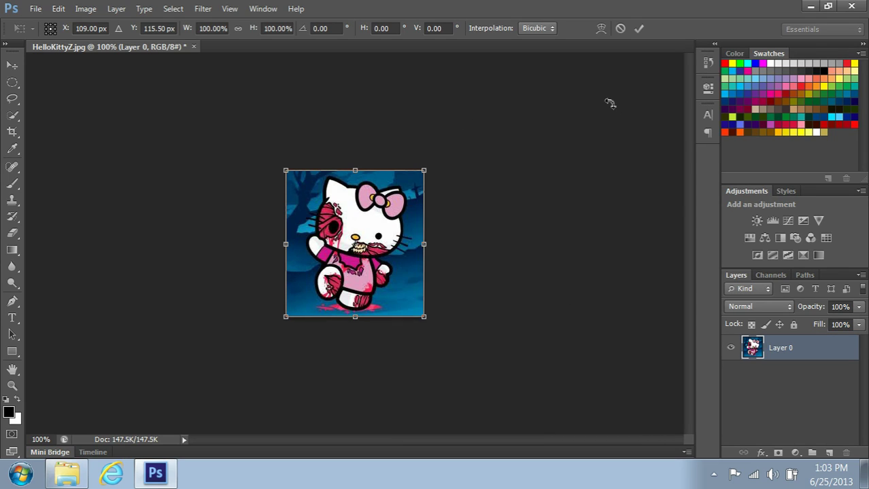
- Warp Layer 0 by nudging its top-right grid area slightly, then return to standard free transform
click(601, 30)
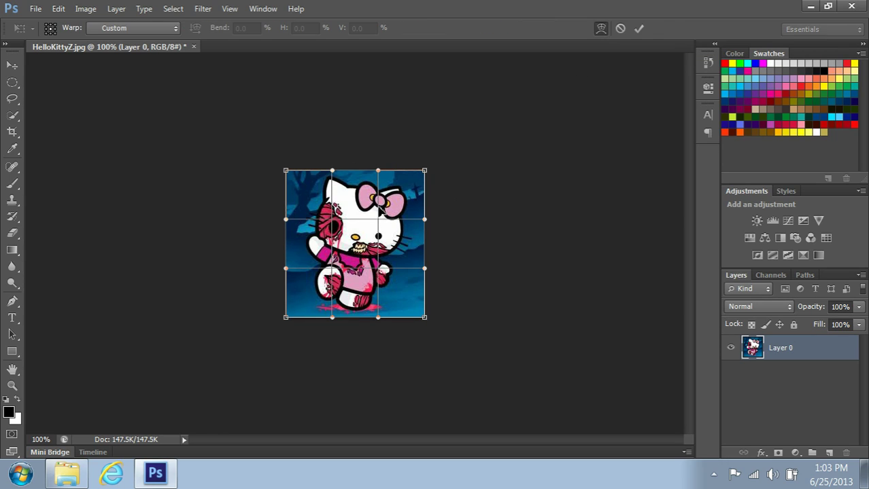
mouse_move(401, 192)
mouse_down()
mouse_move(386, 225)
mouse_move(402, 197)
mouse_up()
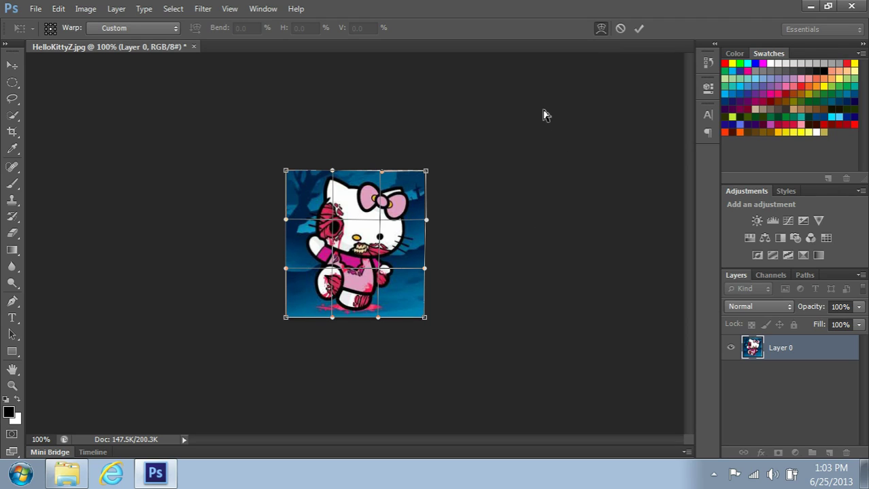
click(601, 28)
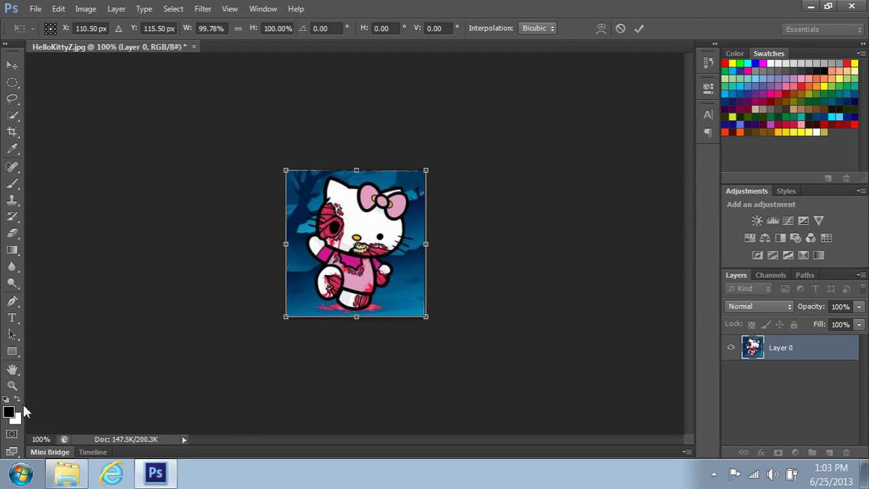
- Apply the pending warp and scale on Layer 0 and zoom the image to Fit Screen
click(14, 387)
click(385, 193)
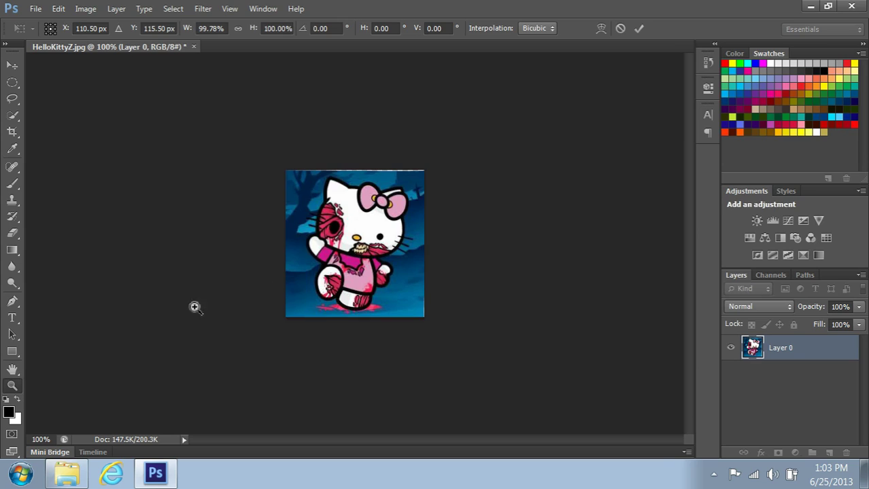
click(403, 29)
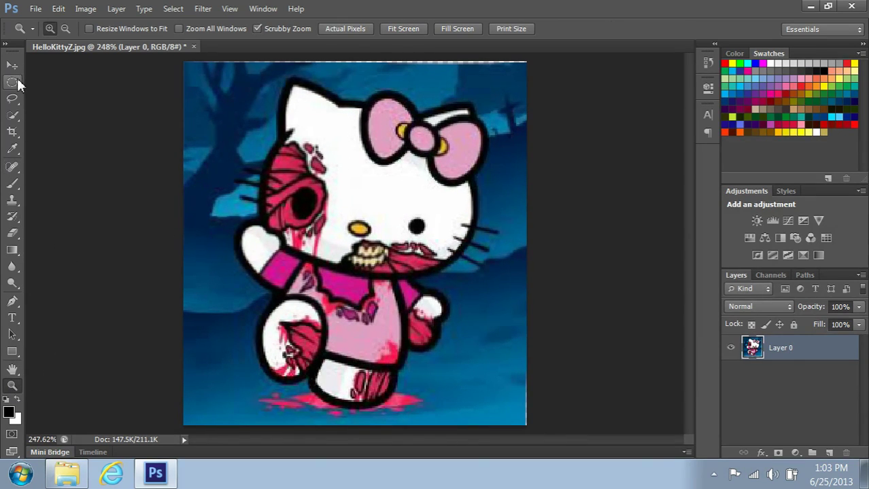
click(16, 84)
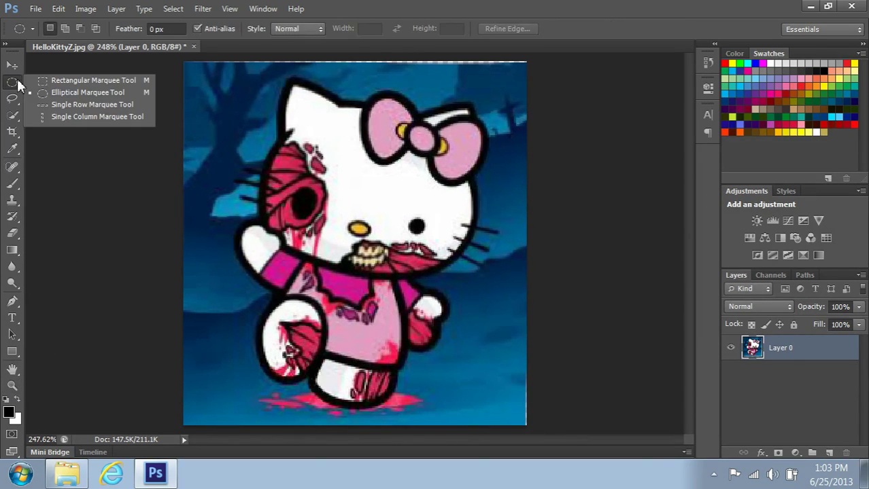
- Select the image's top-left corner, warp it inward into a peeling curl, commit, and deselect
click(68, 83)
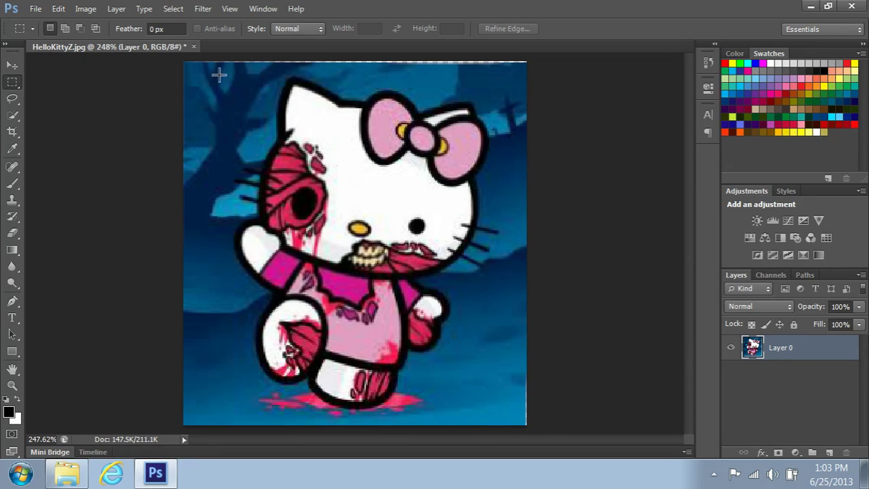
drag(180, 61, 284, 162)
right_click(218, 83)
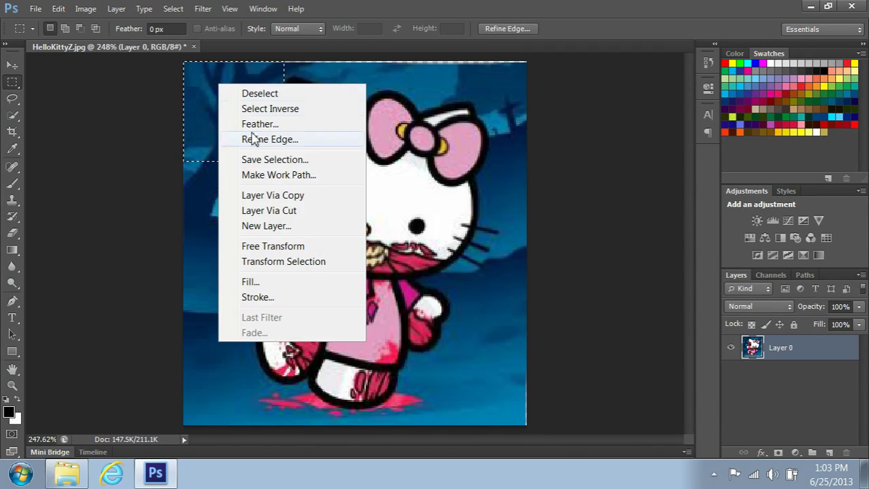
click(286, 247)
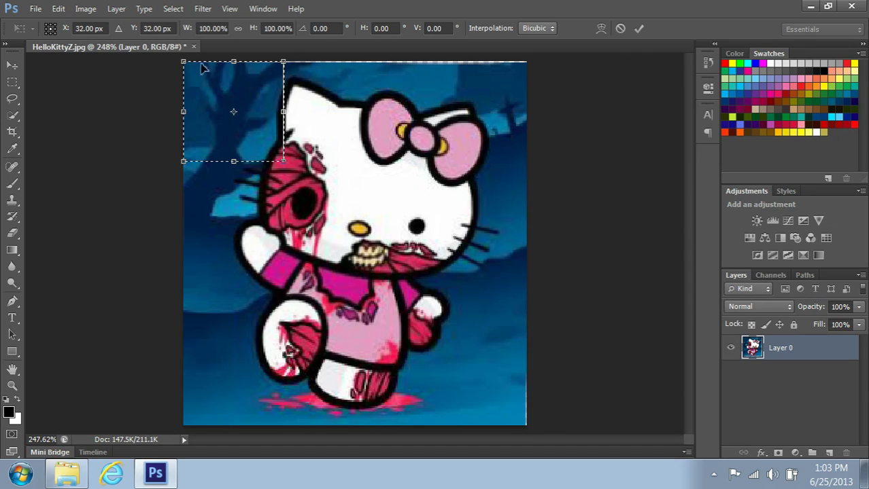
click(601, 28)
drag(239, 103, 249, 114)
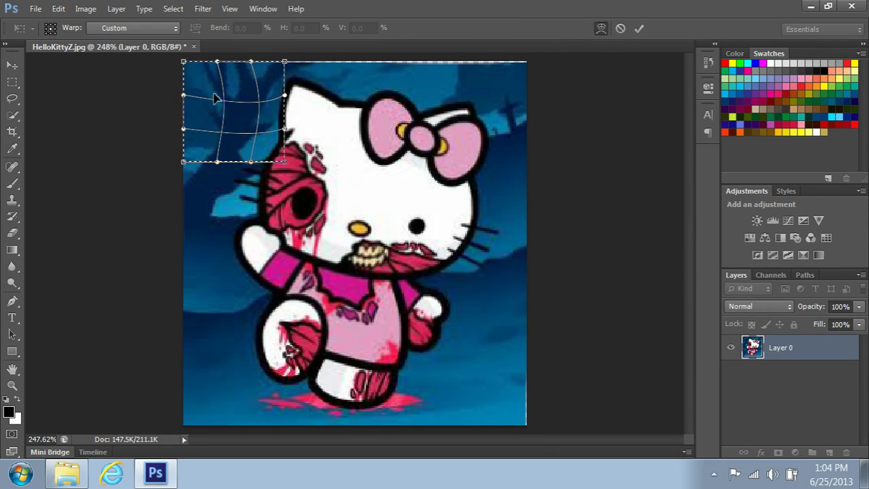
mouse_move(215, 88)
mouse_down()
mouse_move(204, 85)
mouse_move(217, 104)
mouse_move(209, 91)
mouse_up()
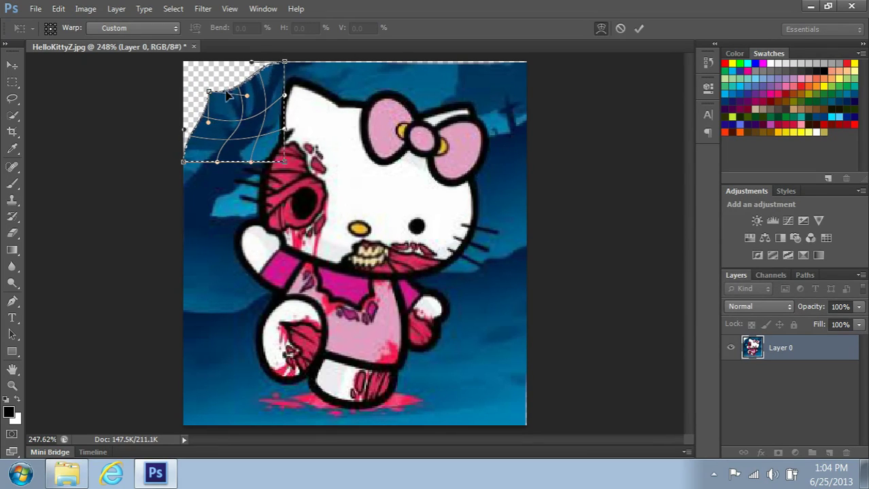
click(636, 29)
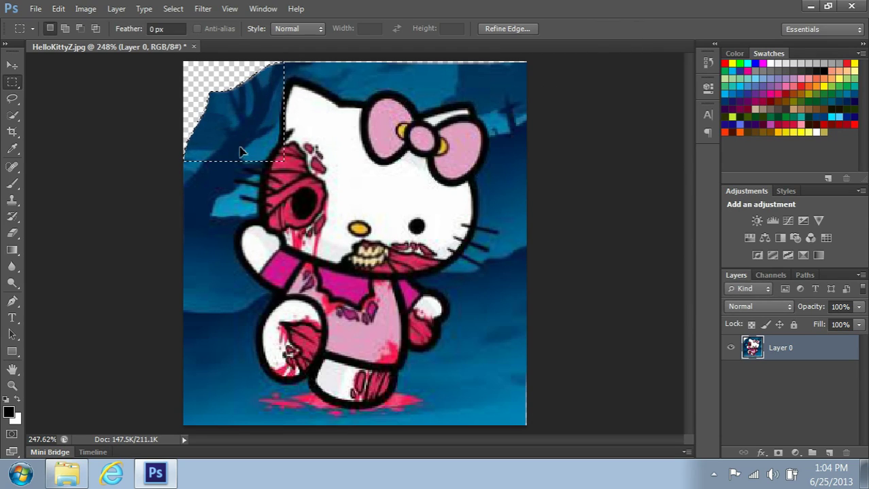
click(321, 130)
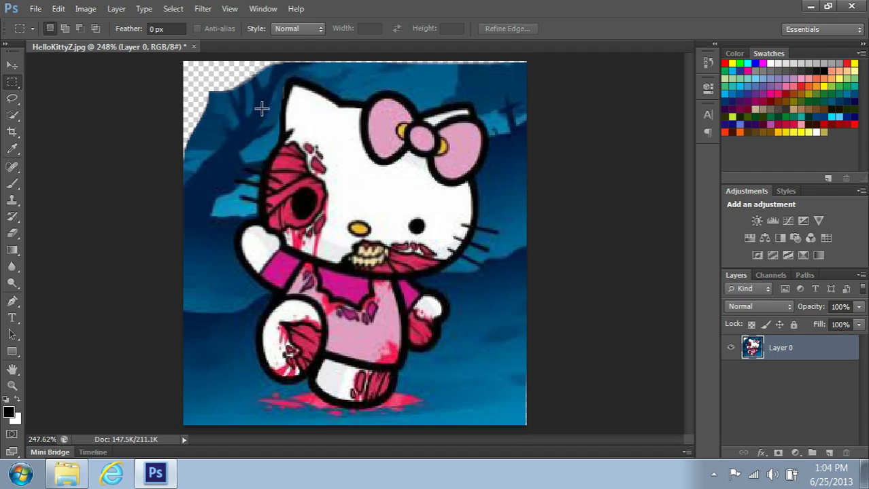
double_click(848, 346)
- Add a Drop Shadow to Layer 0 with 100% opacity, distance 13, spread 29 and size 10
drag(411, 63, 615, 48)
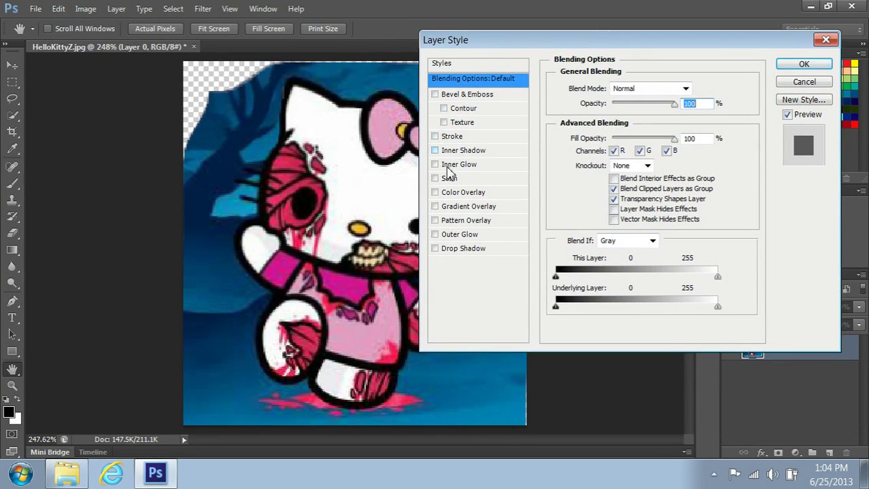
click(434, 249)
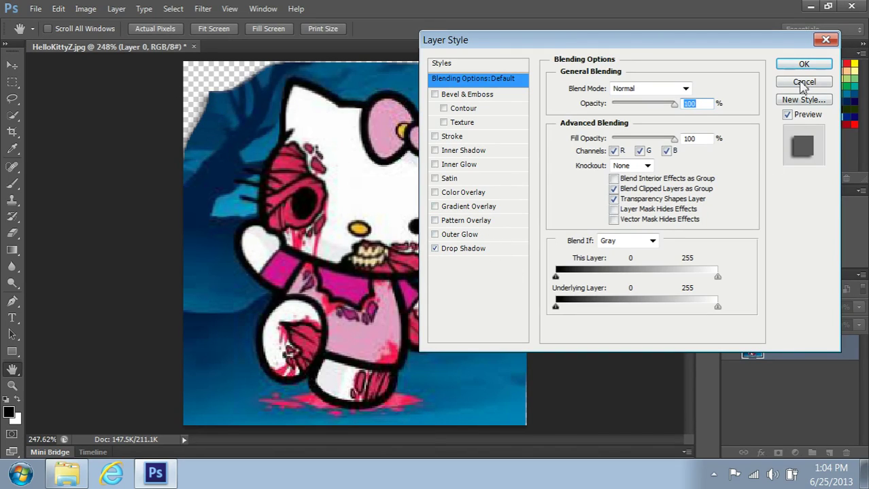
click(486, 253)
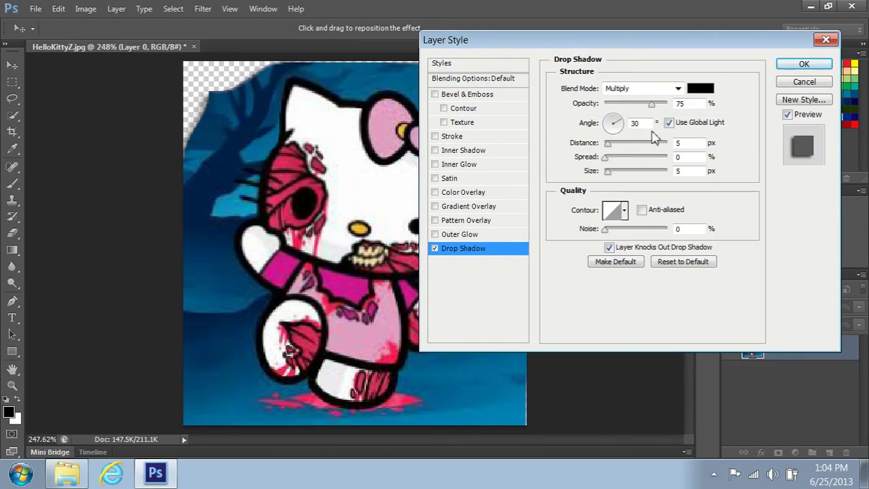
drag(653, 109, 679, 104)
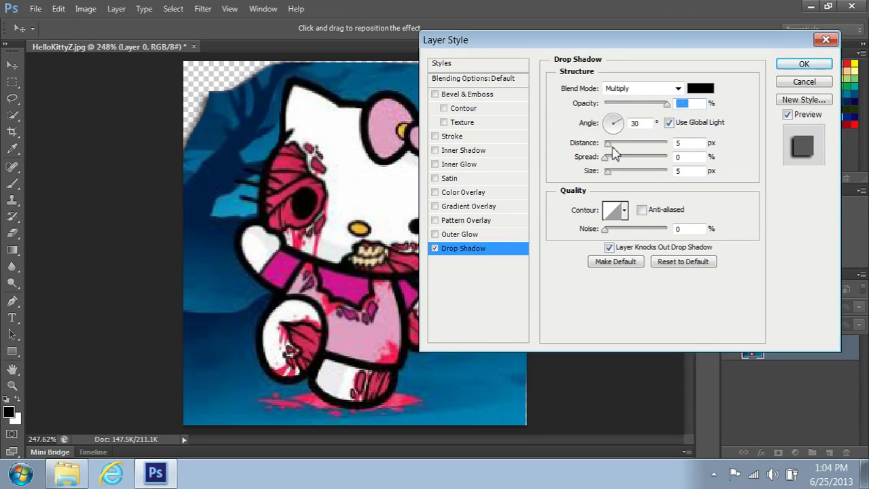
drag(608, 146, 611, 178)
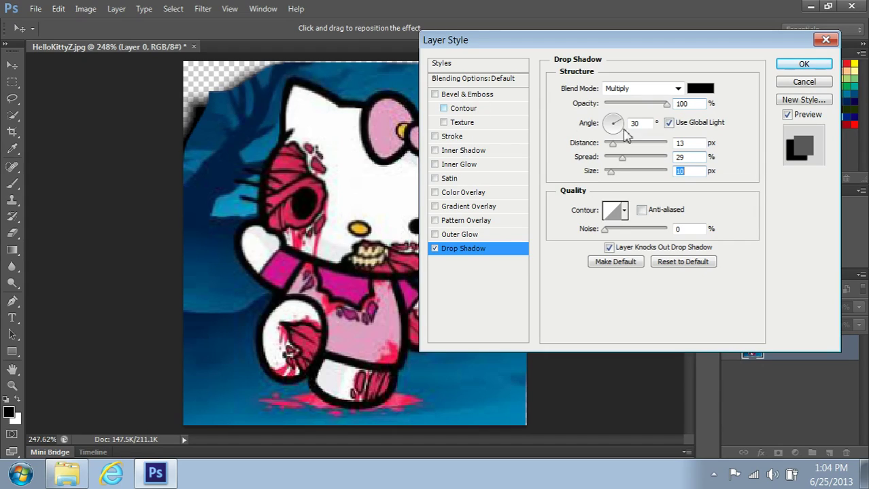
click(803, 65)
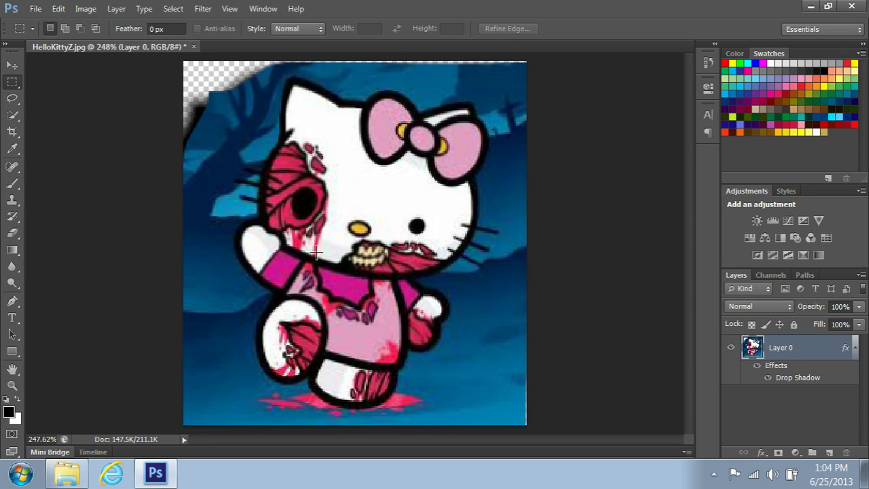
- Step back through History to remove the shadow and corner curl, then deselect everything
key(ctrl+alt+z)
key(ctrl+alt+z)
key(ctrl+alt+z)
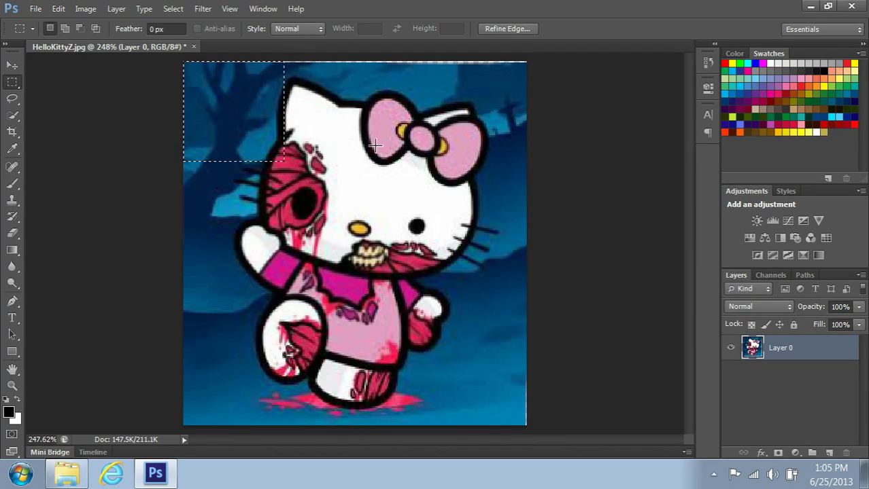
click(330, 75)
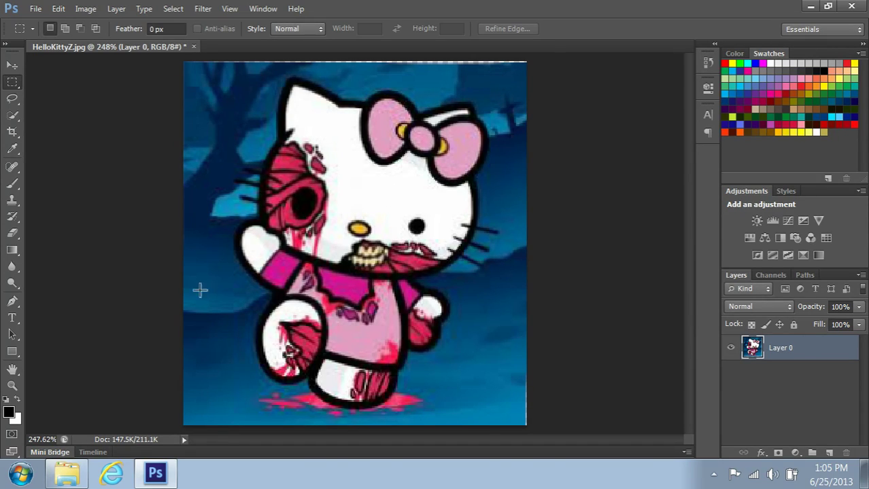
click(12, 301)
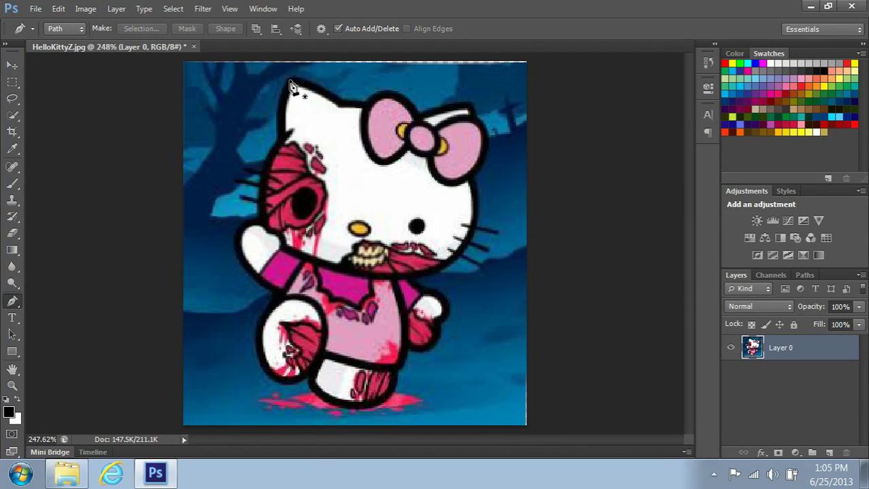
- Draw a closed heart-shaped pen path in the image's lower-left corner
click(205, 369)
drag(225, 356, 245, 354)
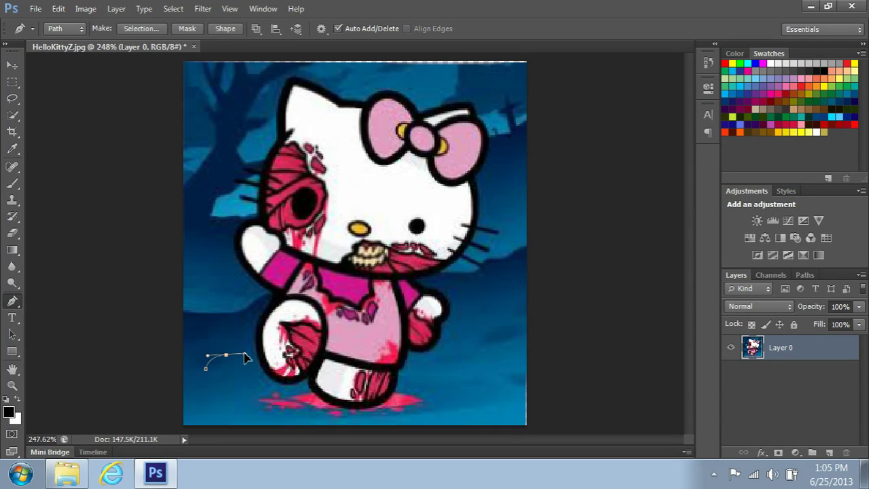
drag(246, 394, 188, 409)
drag(170, 377, 182, 348)
click(206, 373)
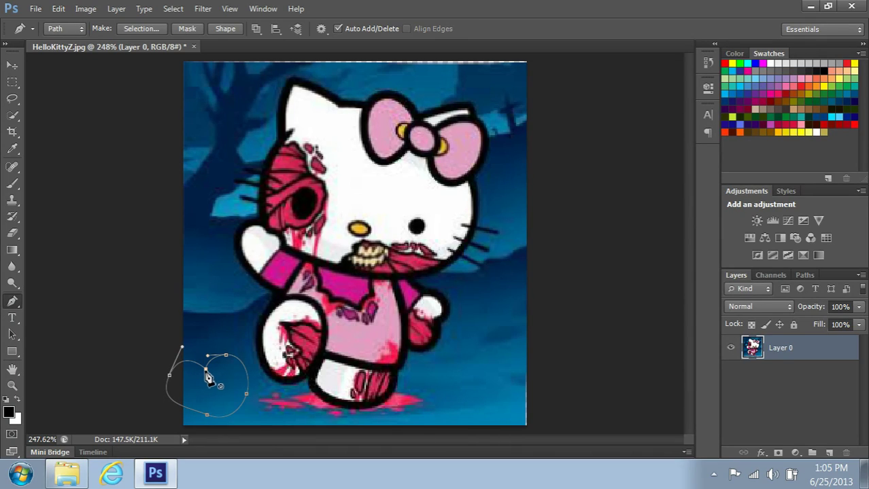
- Convert the heart path into an active selection with Make Selection
right_click(232, 393)
click(321, 168)
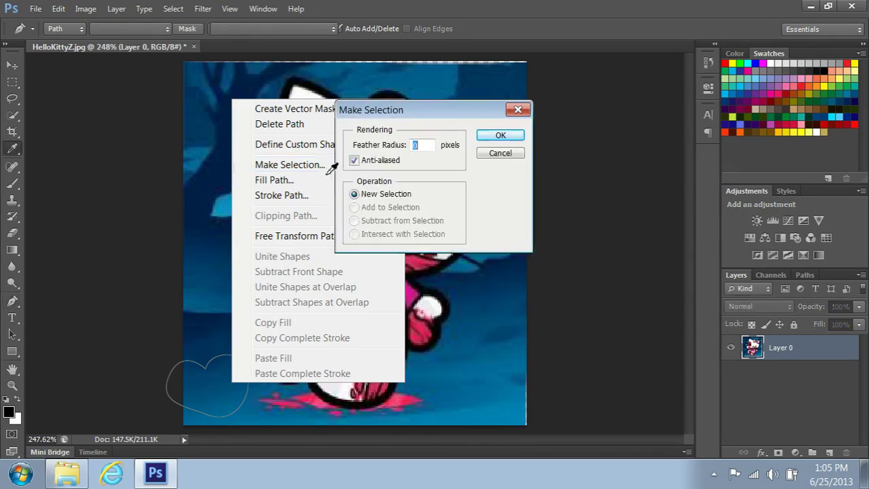
click(504, 137)
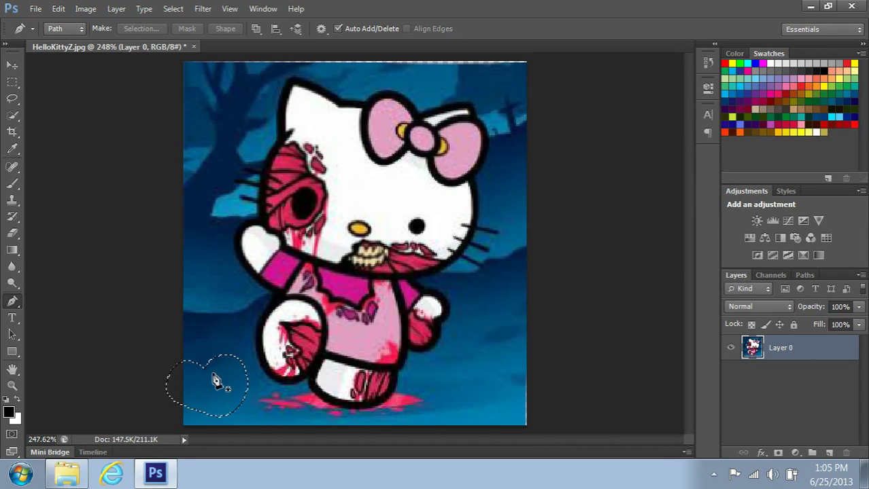
- Warp the heart selection up and right so its corner curls back like paper, and commit
key(ctrl+t)
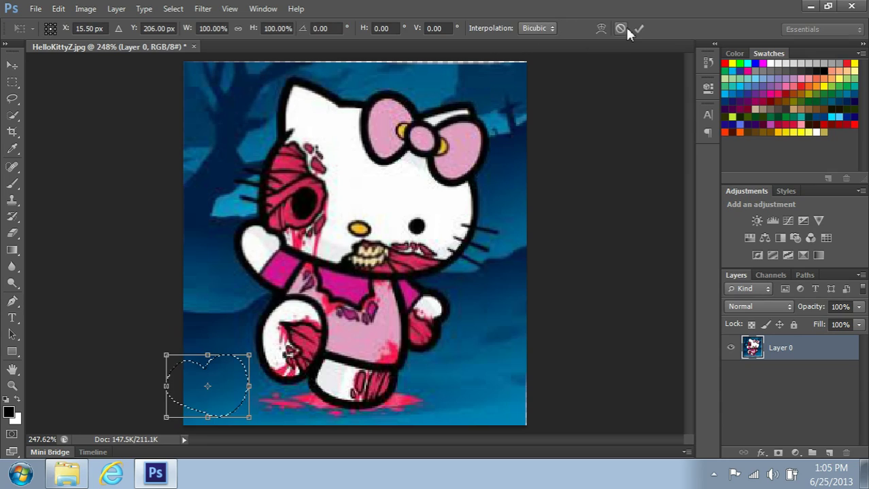
click(599, 28)
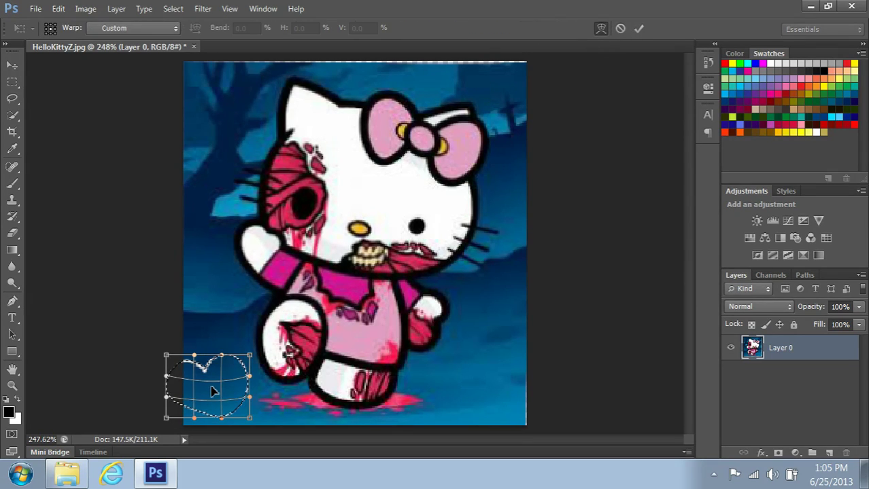
drag(213, 392, 229, 371)
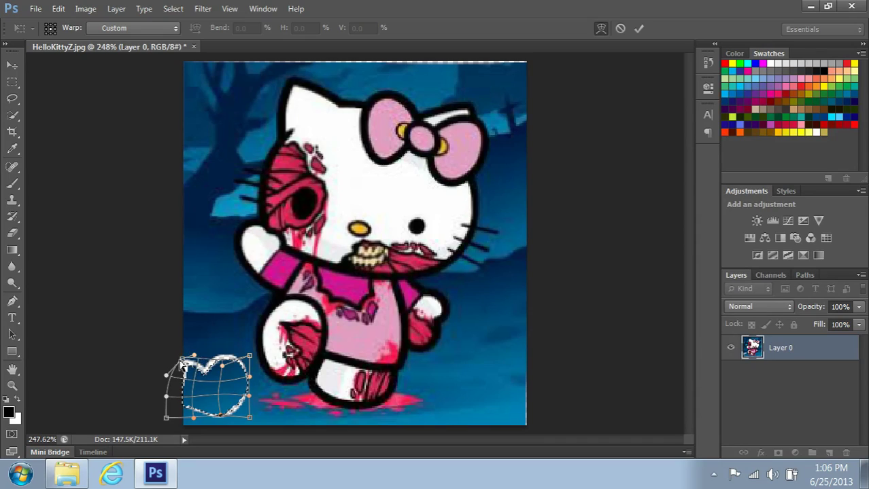
drag(195, 393, 202, 398)
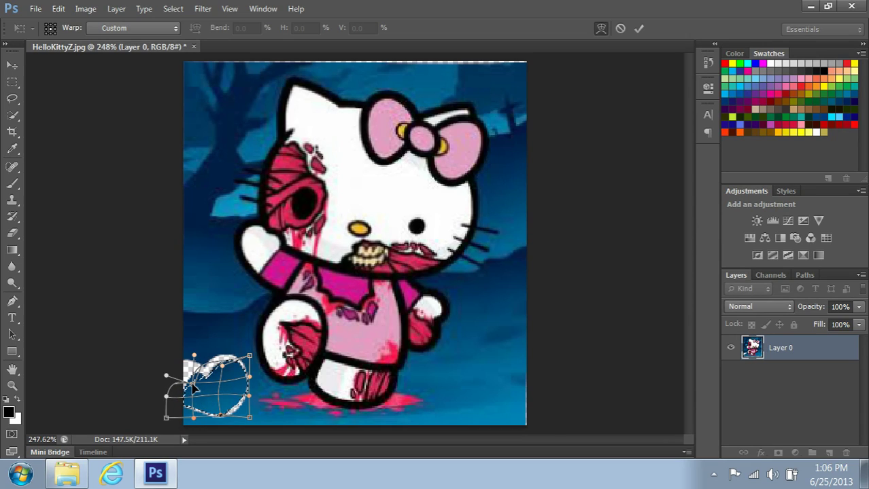
click(639, 29)
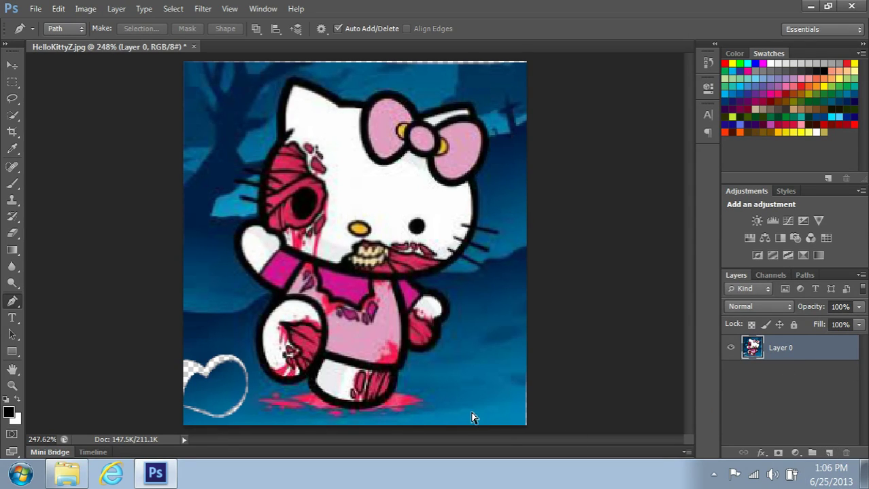
double_click(838, 351)
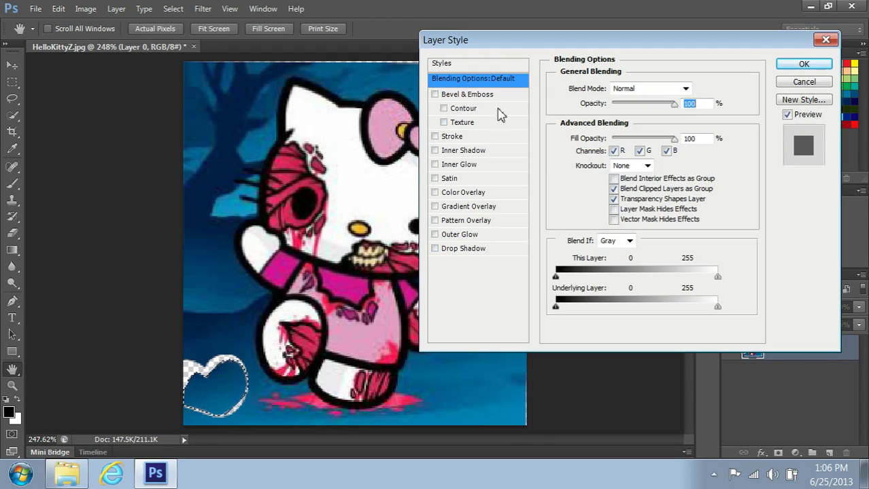
click(436, 249)
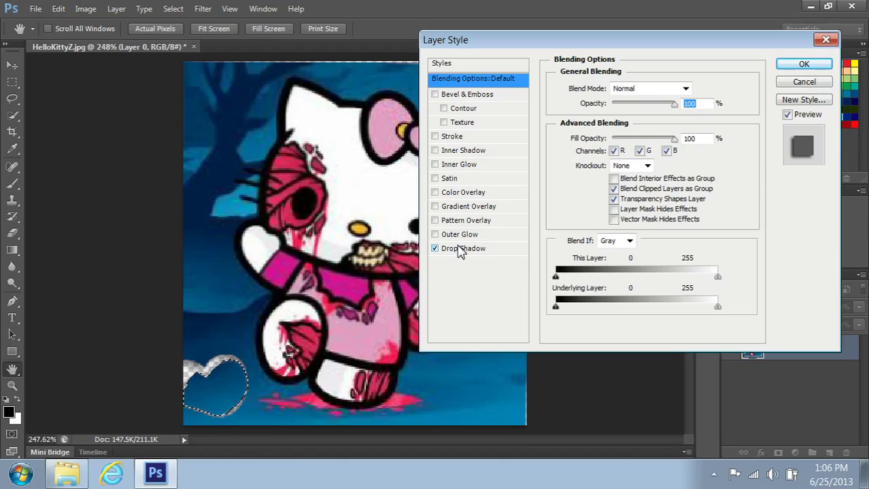
click(460, 250)
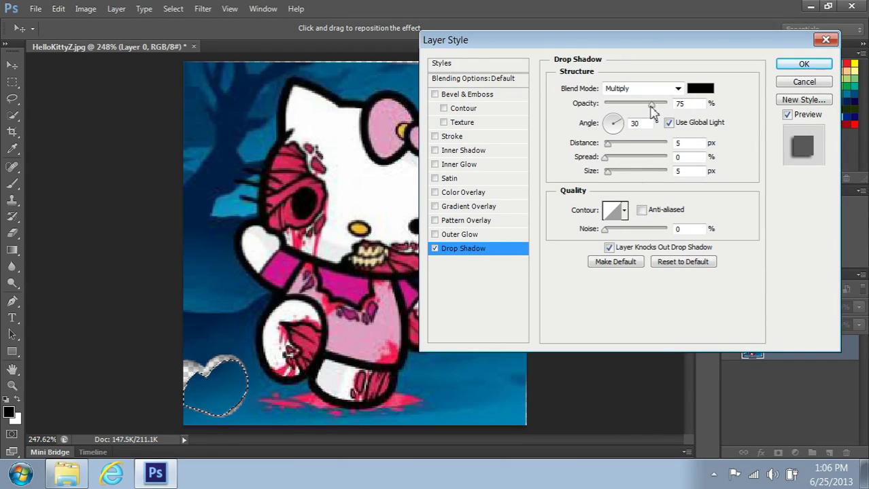
drag(650, 109, 660, 109)
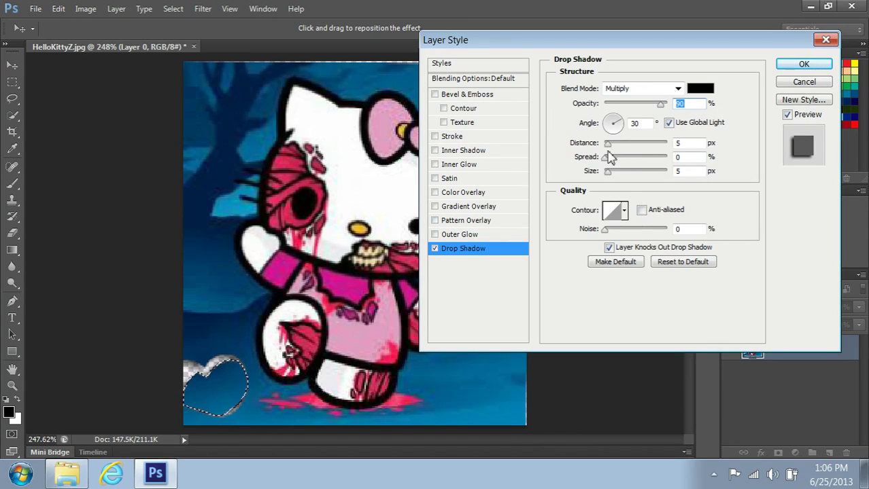
mouse_move(610, 155)
mouse_down()
mouse_move(620, 156)
mouse_move(602, 155)
mouse_up()
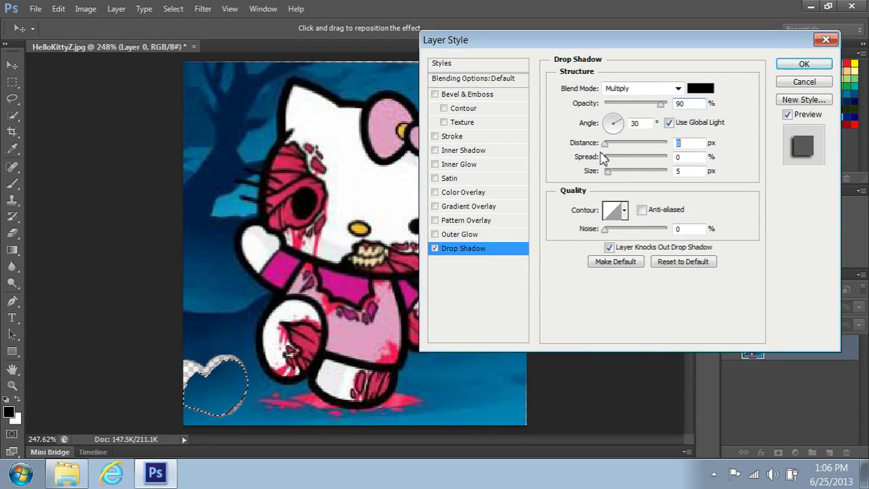
click(804, 82)
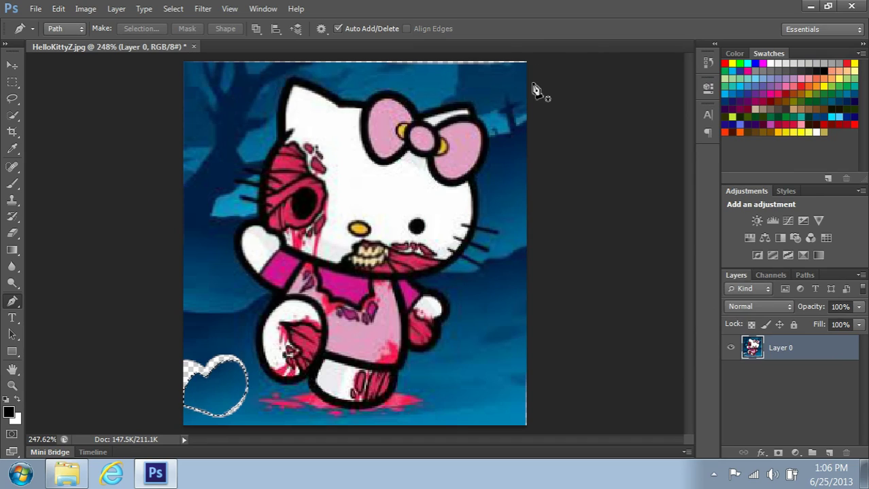
click(49, 452)
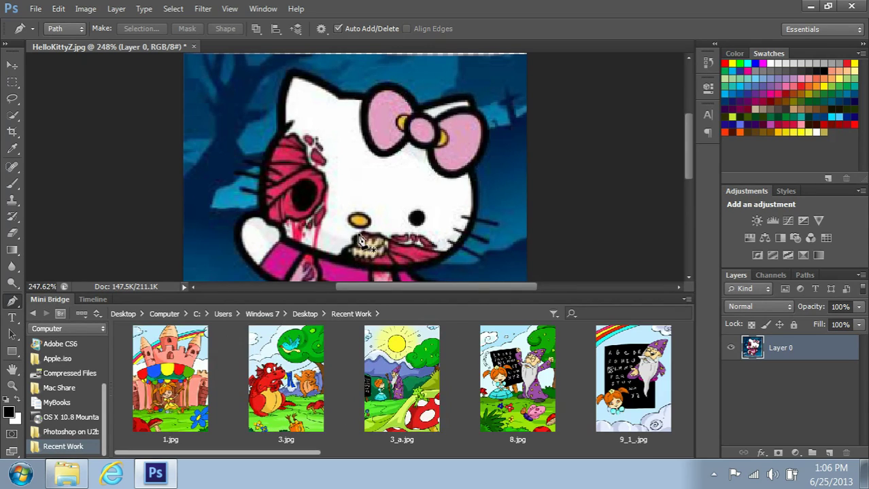
click(47, 300)
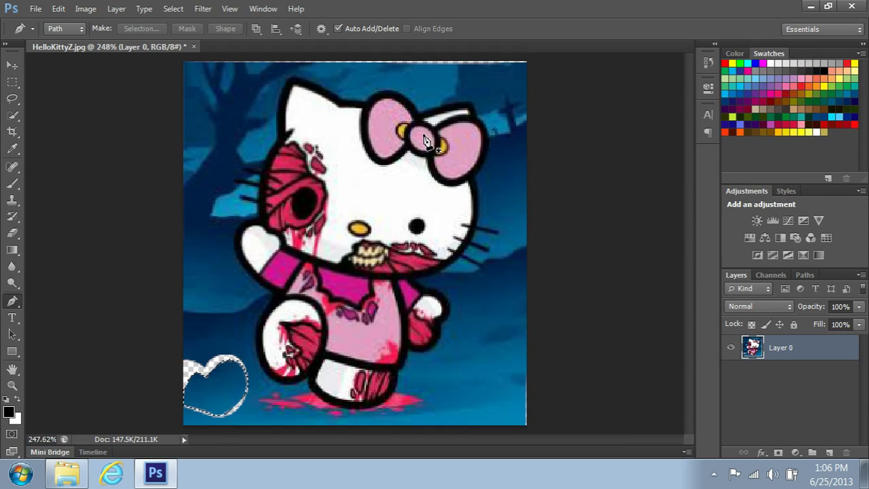